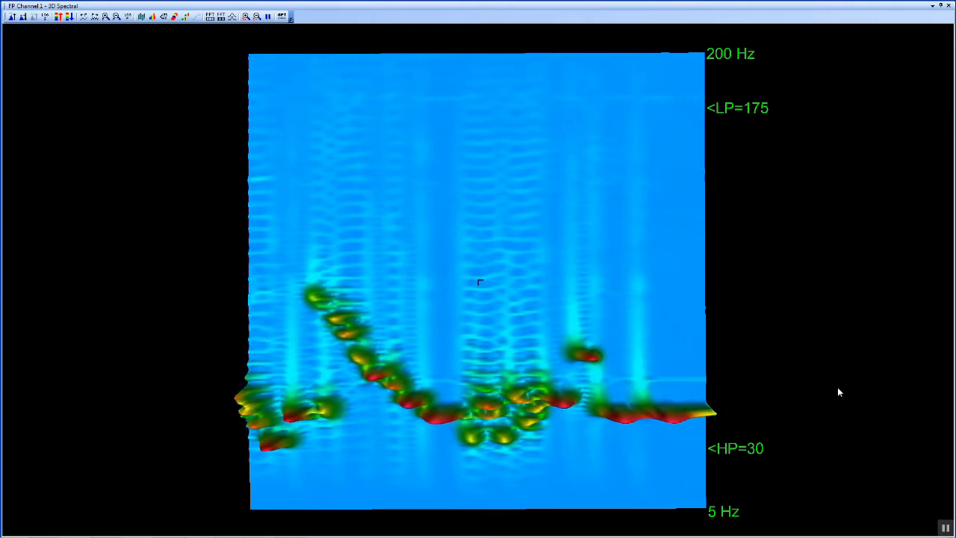
- Rotate the FP Channel 1 spectral surface into an angled 3D view and turn on its peak-frequency marker
drag(845, 392, 681, 173)
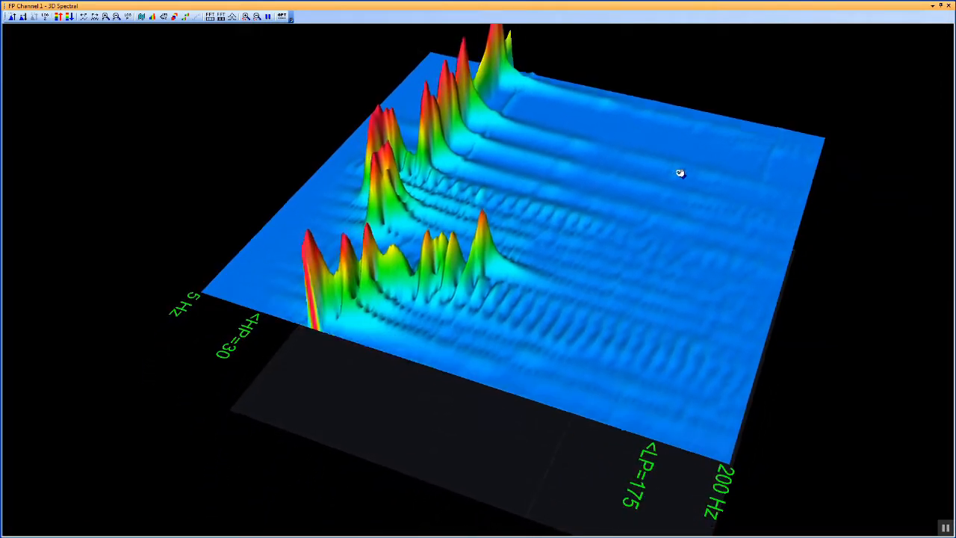
drag(379, 316, 547, 322)
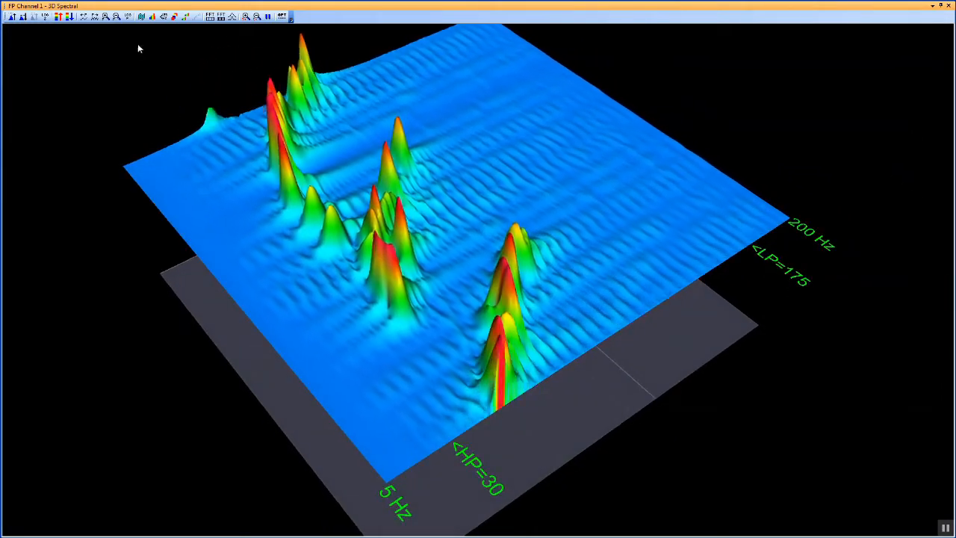
click(163, 18)
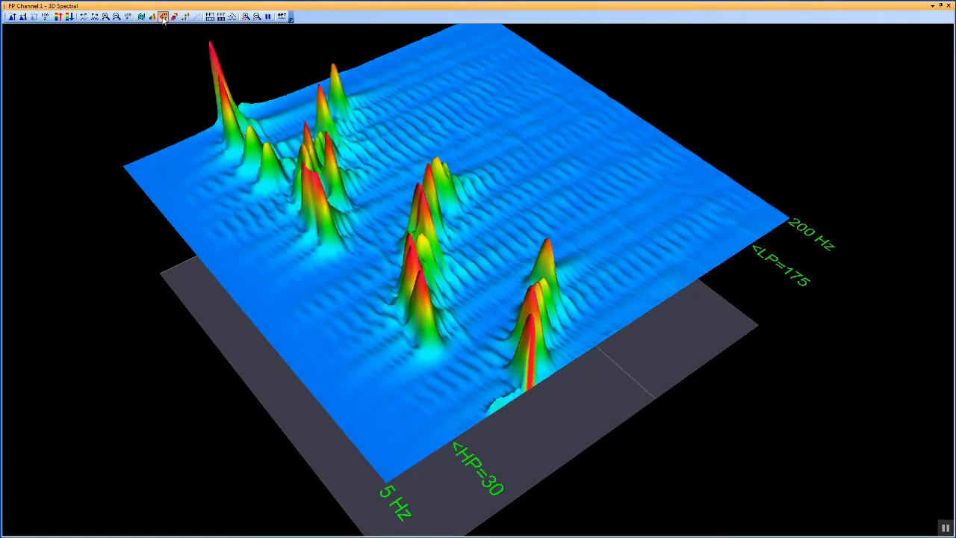
drag(335, 308, 423, 325)
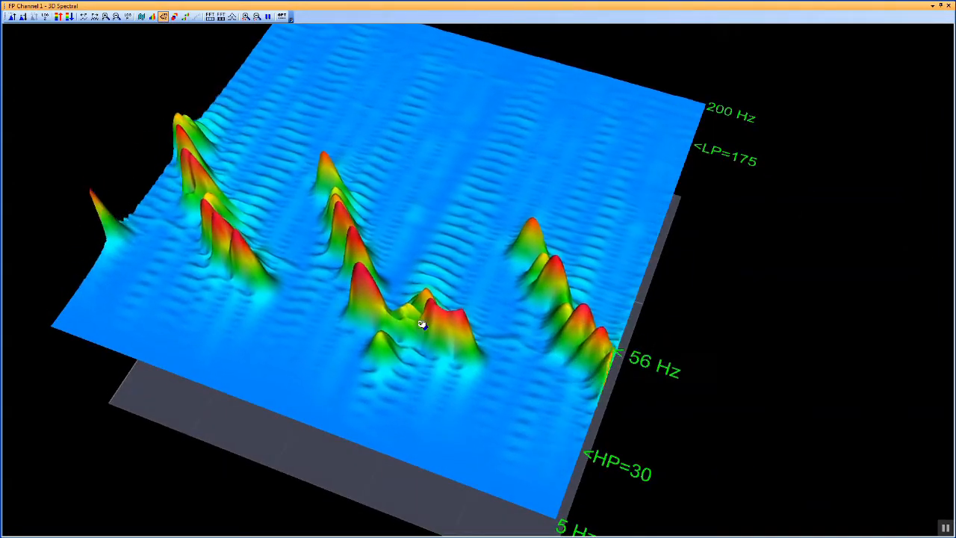
- Turn on the line overlay on the 3D spectral surface and inspect the peaks from a closer, rotated view
click(141, 20)
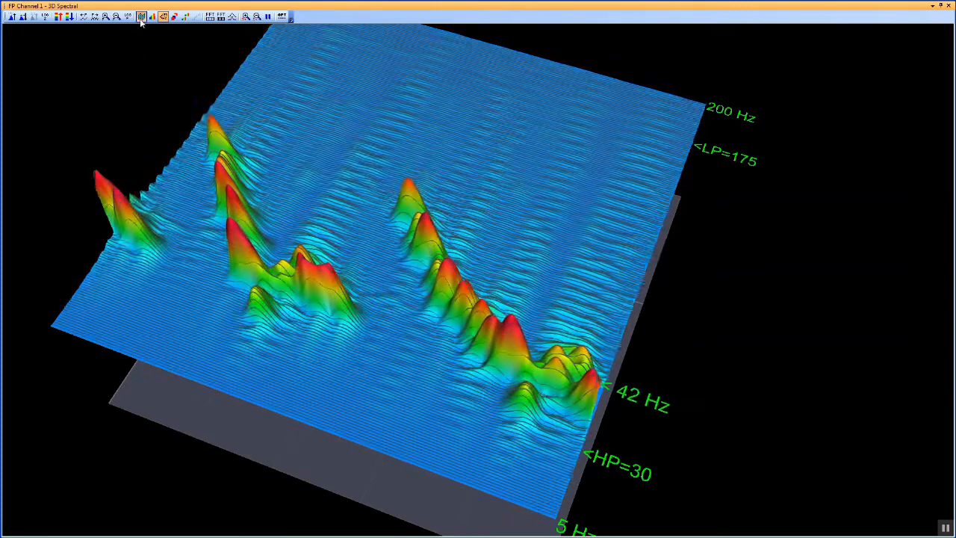
drag(551, 349, 405, 414)
scroll(382, 302, up, 4)
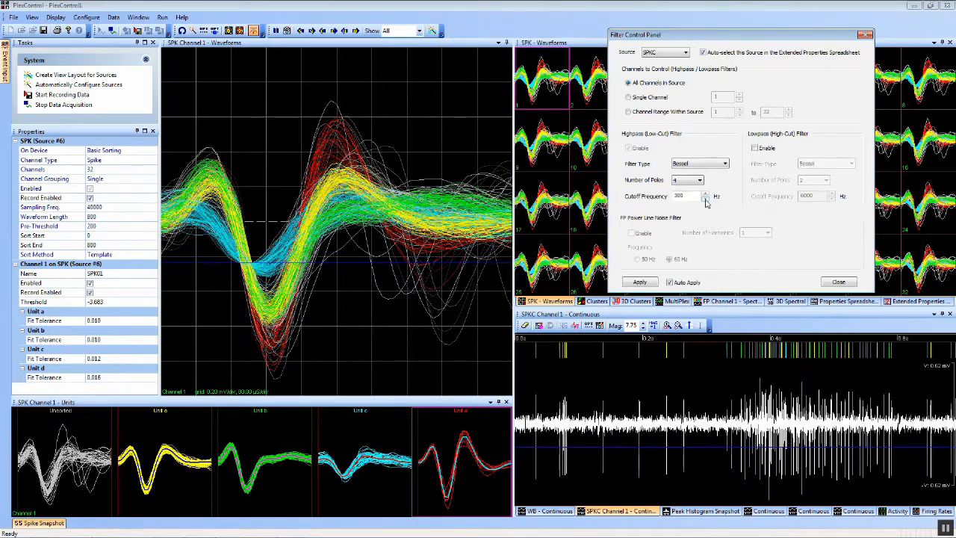
- Enable the lowpass filter for all SPKC channels and lower the highpass cutoff frequency to 125 Hz
click(755, 149)
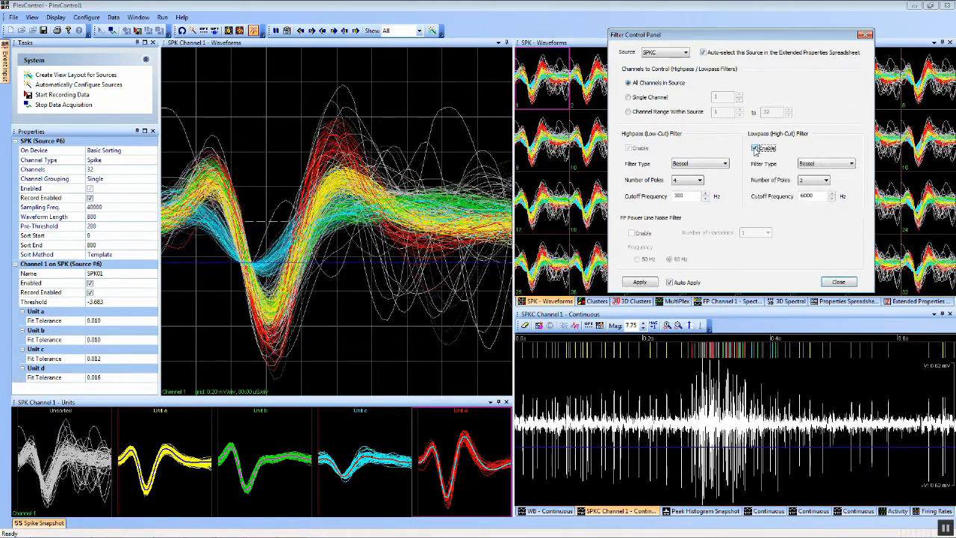
click(704, 199)
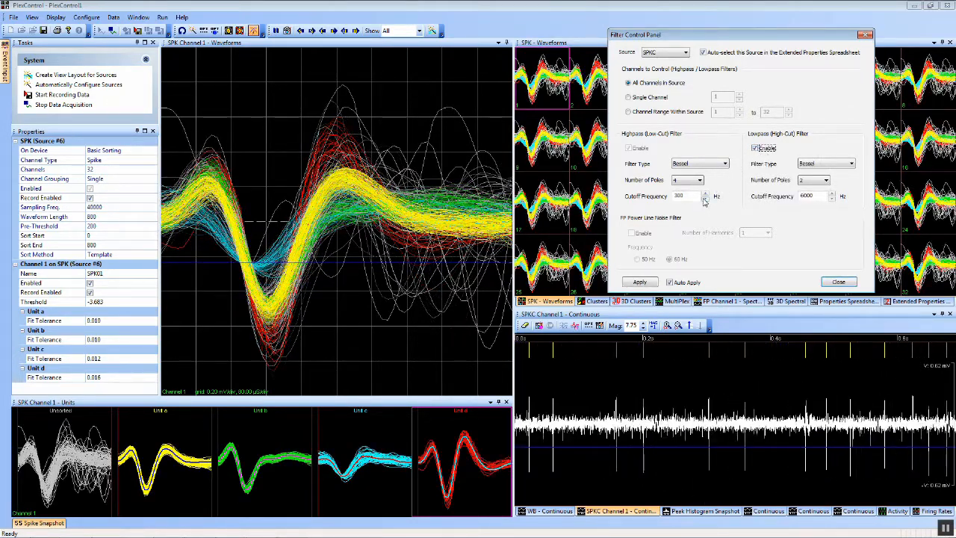
click(705, 200)
click(704, 200)
click(704, 199)
click(704, 199)
click(704, 200)
click(704, 200)
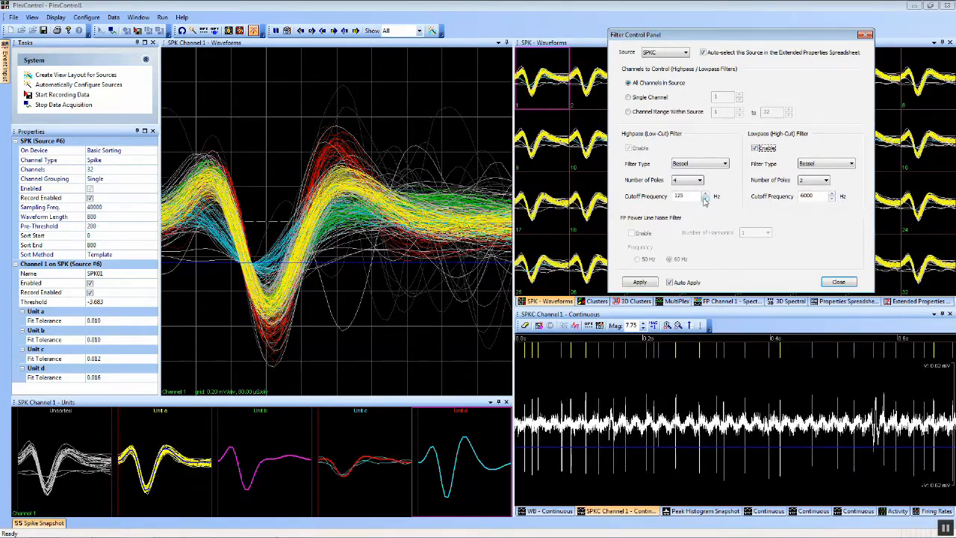
- Set the SPKC highpass cutoff back to 300 Hz and toggle the lowpass filter off and on again
click(705, 199)
click(705, 193)
click(705, 193)
click(705, 194)
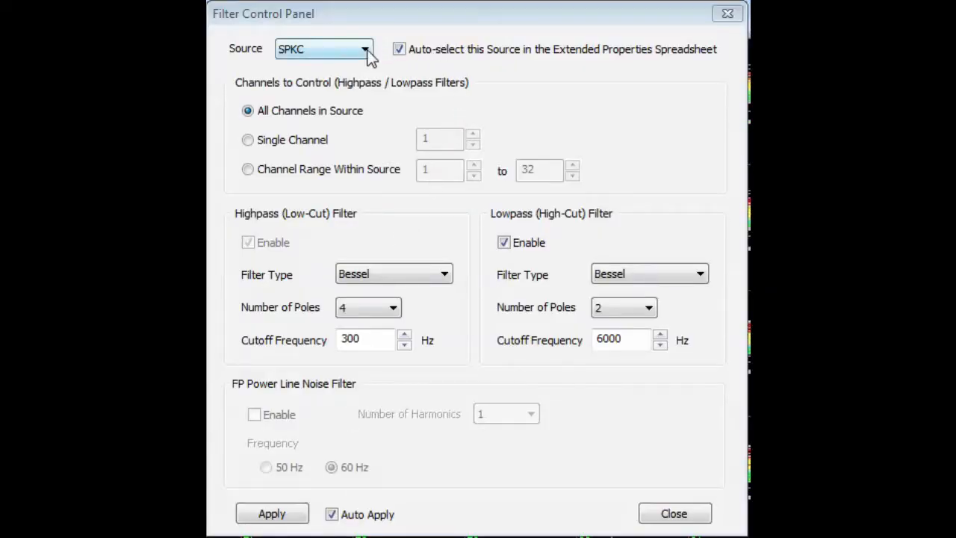
click(520, 249)
click(521, 250)
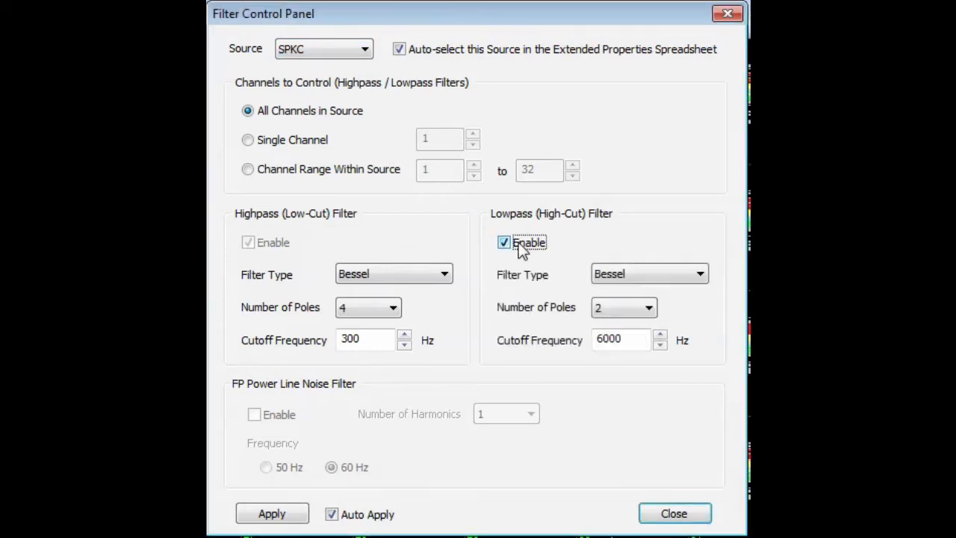
- Switch the filter source to FP and toggle its highpass filter
click(365, 51)
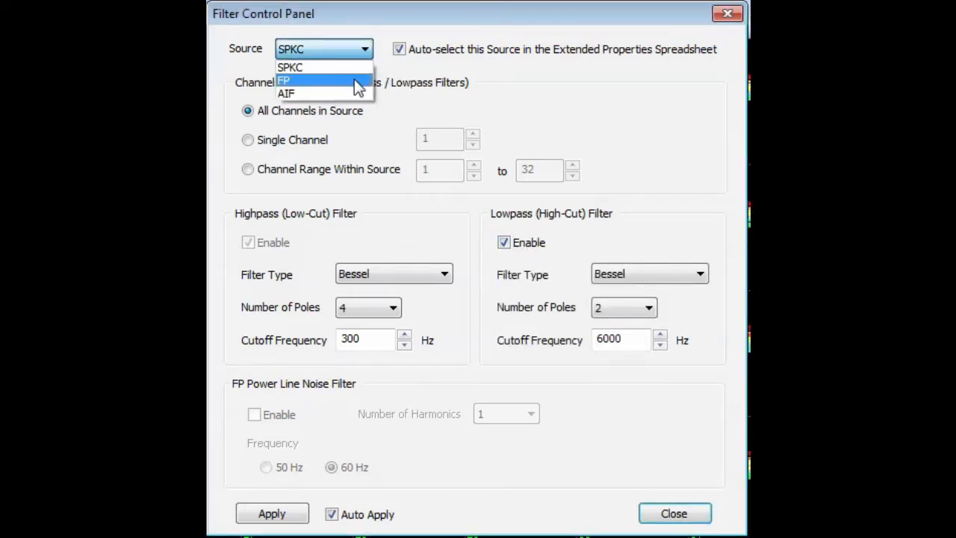
click(364, 51)
click(364, 51)
click(348, 79)
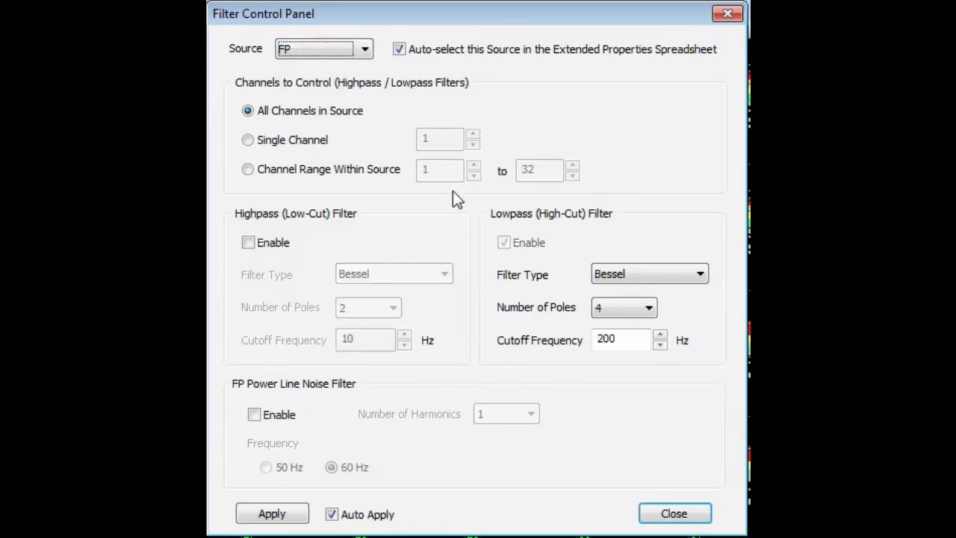
click(250, 244)
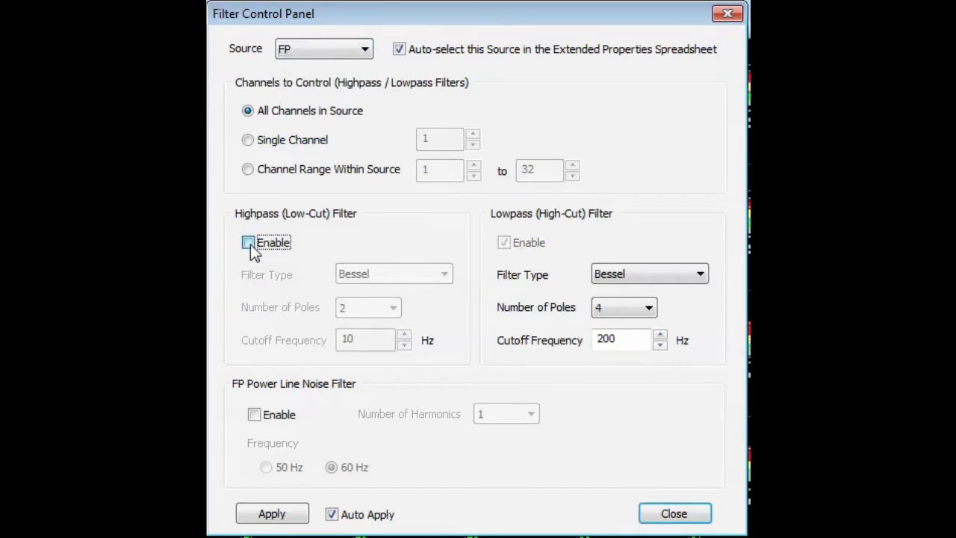
- Enable both the highpass and lowpass filters for the AIF source and choose single-channel control
click(333, 52)
click(319, 89)
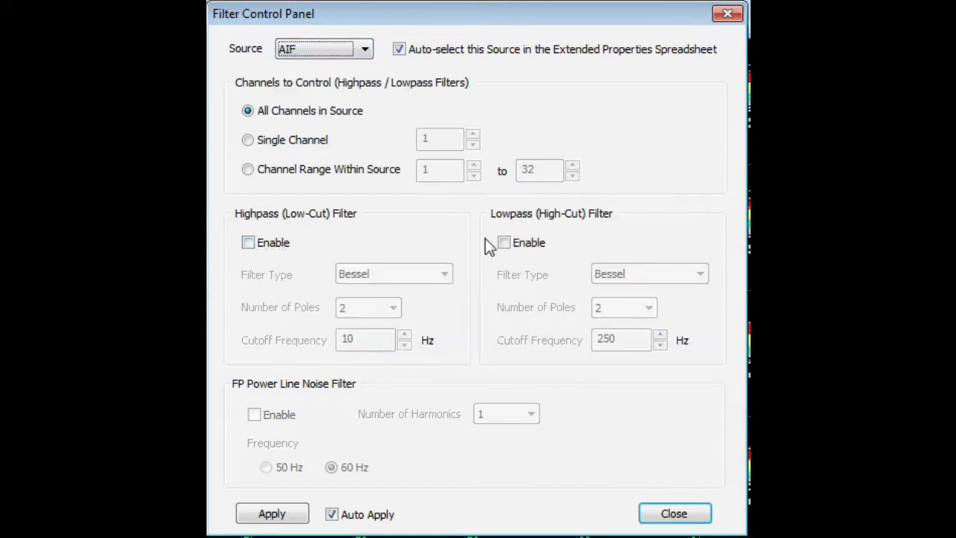
click(504, 243)
click(248, 243)
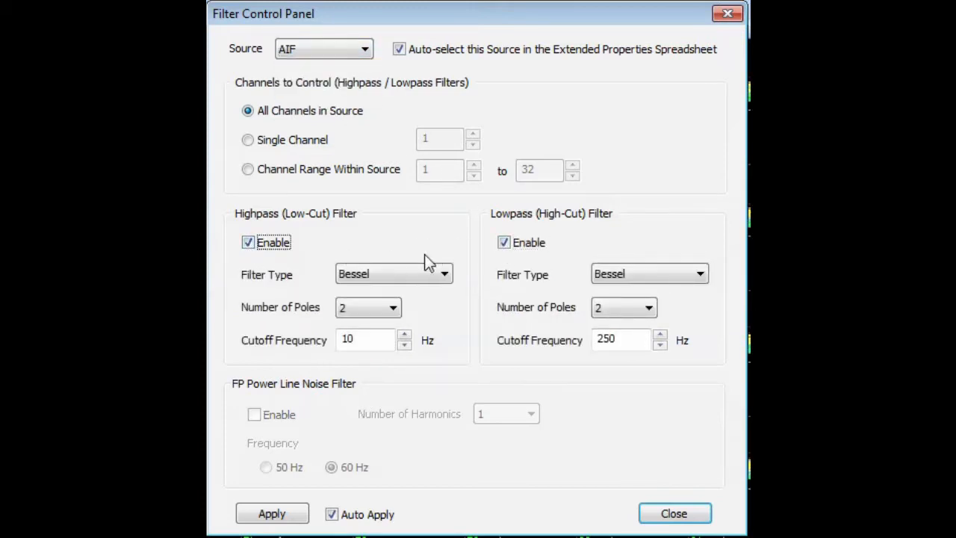
click(249, 140)
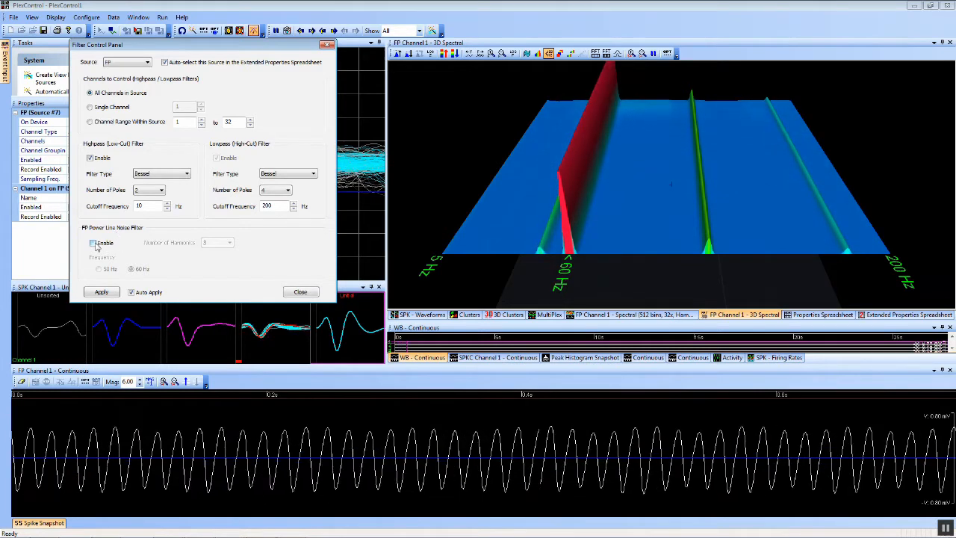
- Enable the FP power line noise filter at 60 Hz with 3 harmonics
click(93, 242)
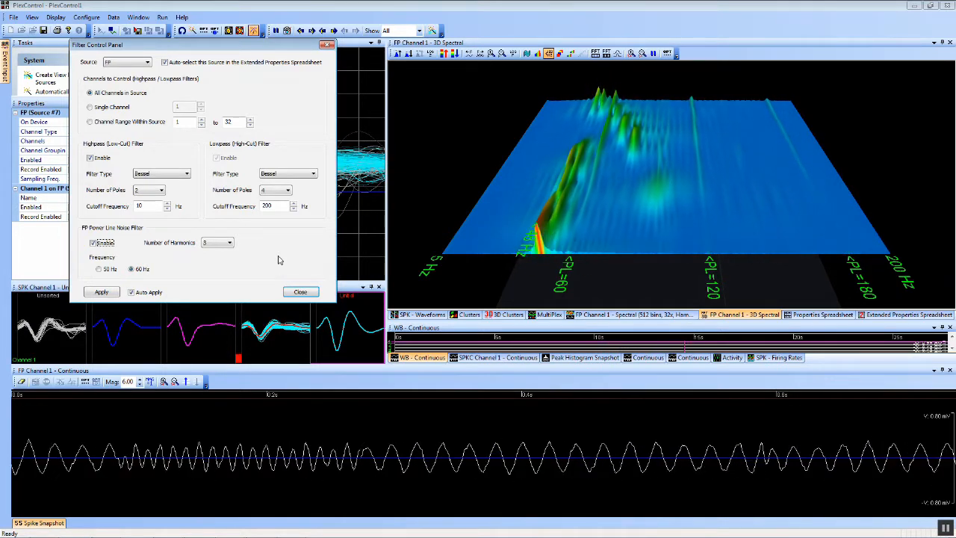
- Set the auto-sort algorithm to Peak Seeking and auto-sort the units in the SPK Channel 1 cluster view
click(398, 56)
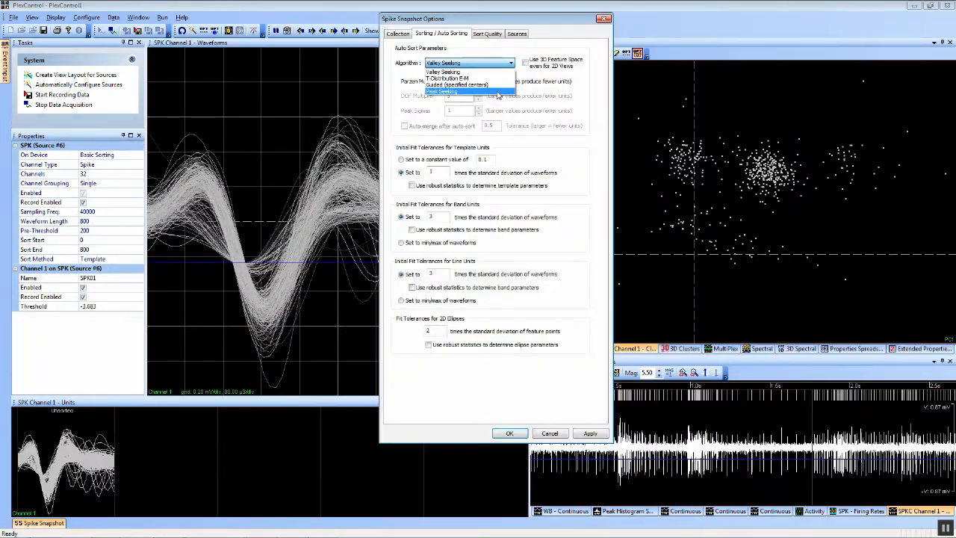
click(498, 92)
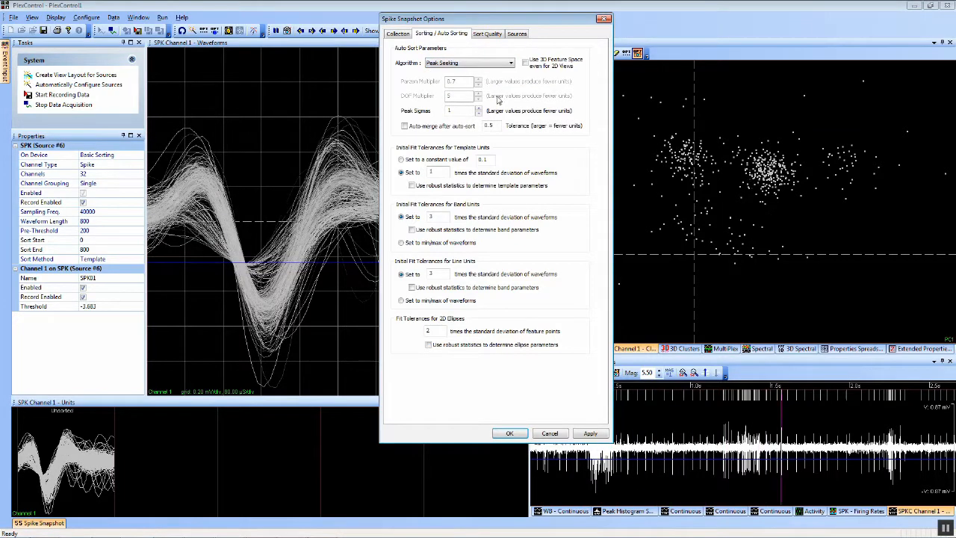
click(510, 435)
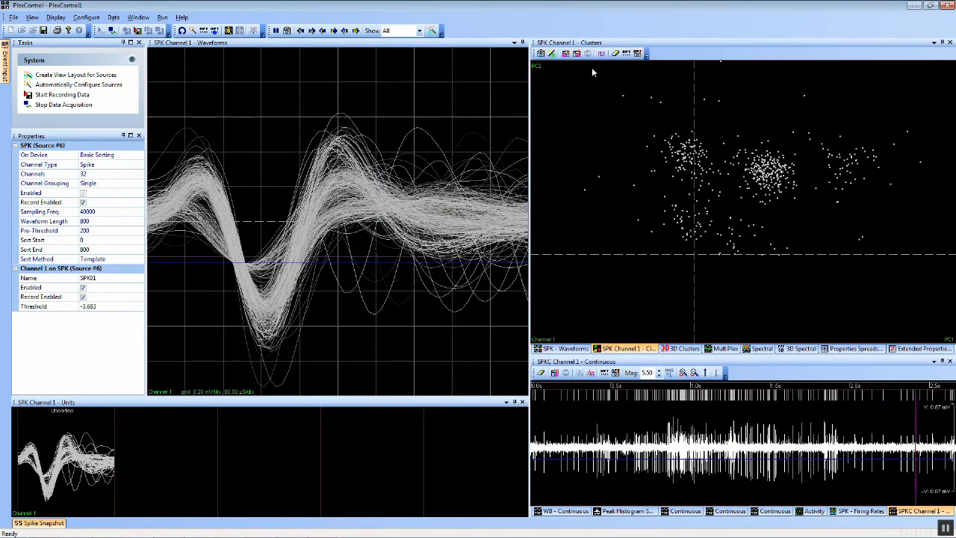
click(551, 54)
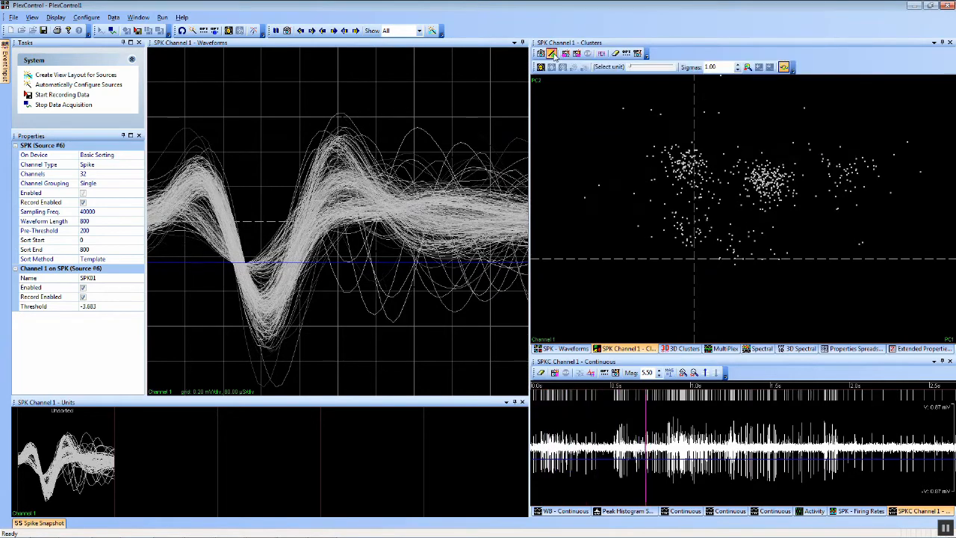
click(747, 69)
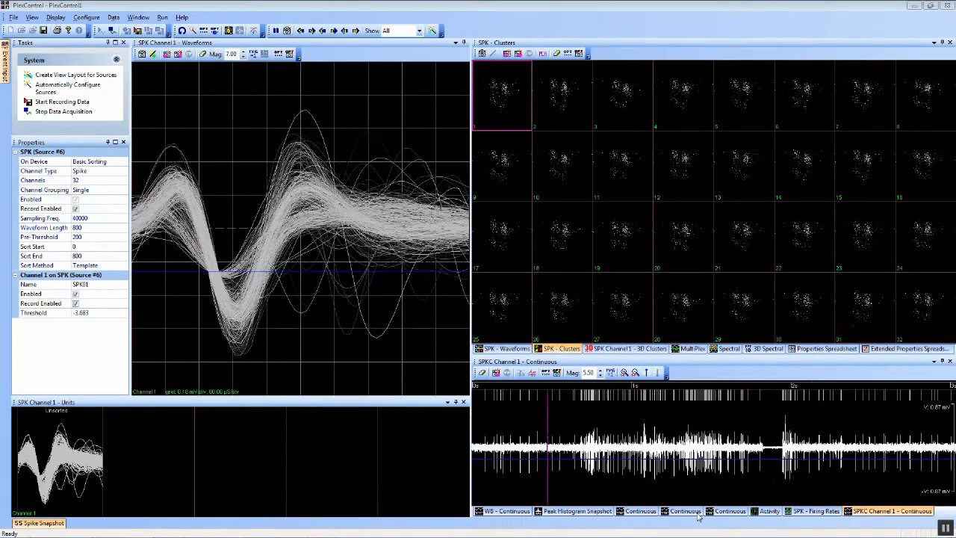
- Set the auto-sort algorithm for the SPK clusters to Guided (specified centers) in the Spike Snapshot Options
click(579, 53)
click(492, 105)
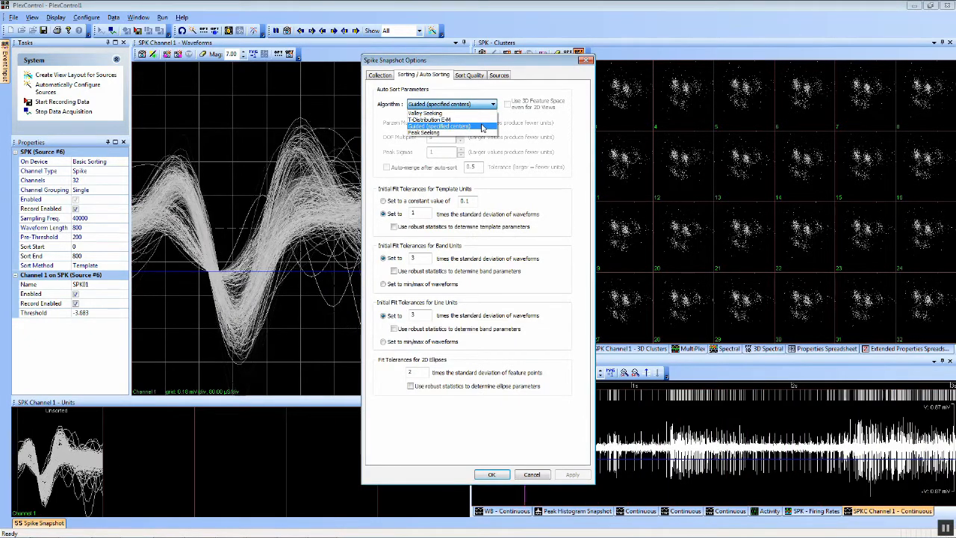
click(482, 126)
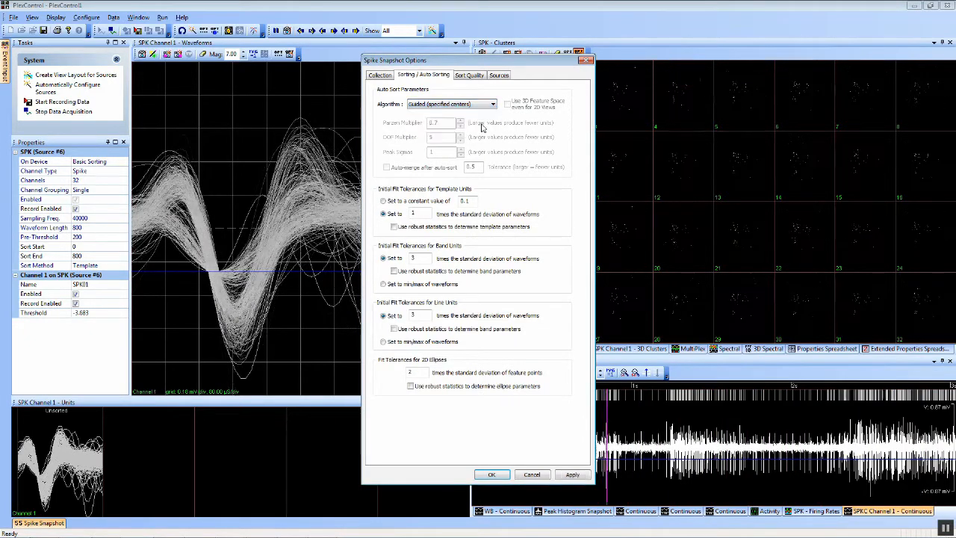
click(492, 475)
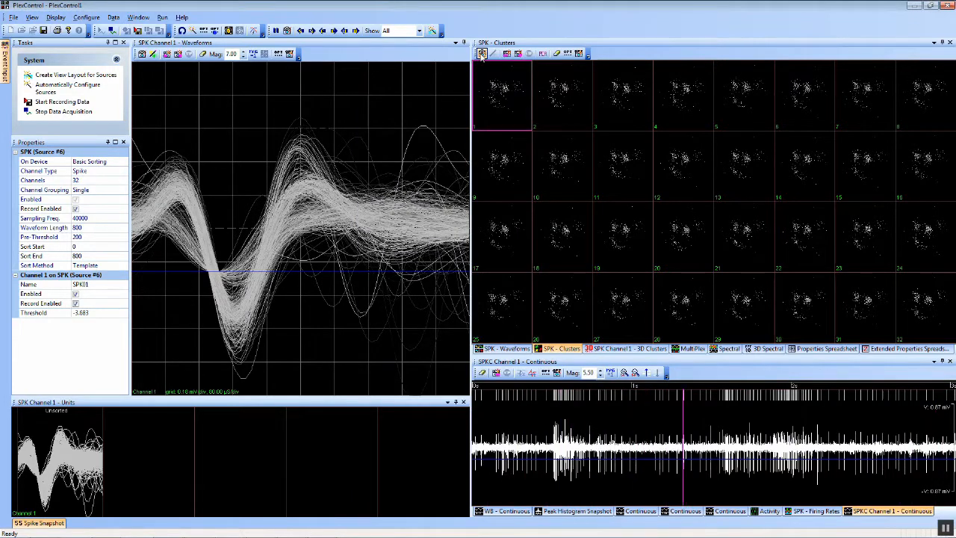
- Open channel 1's cluster snapshot, mark a center on each of the five clusters, and run the guided sort
double_click(507, 86)
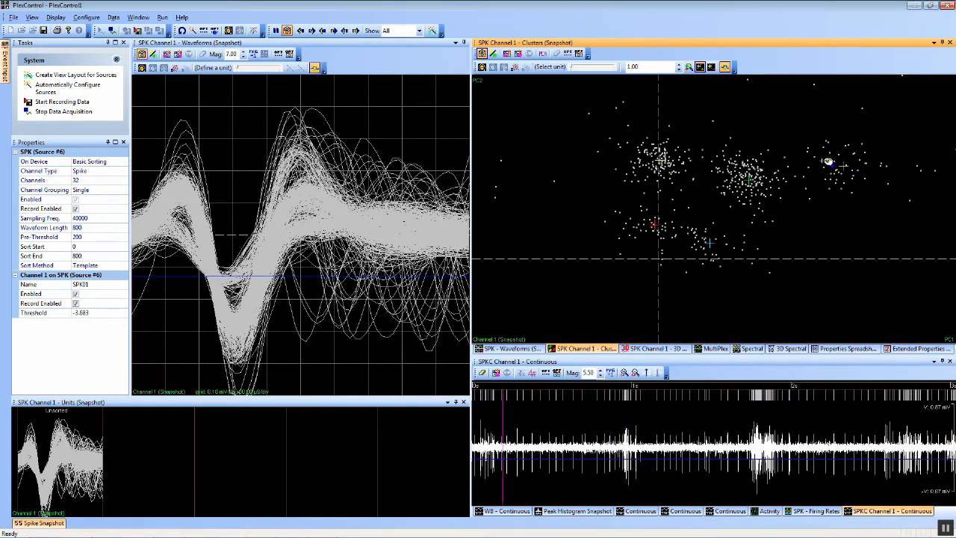
click(688, 67)
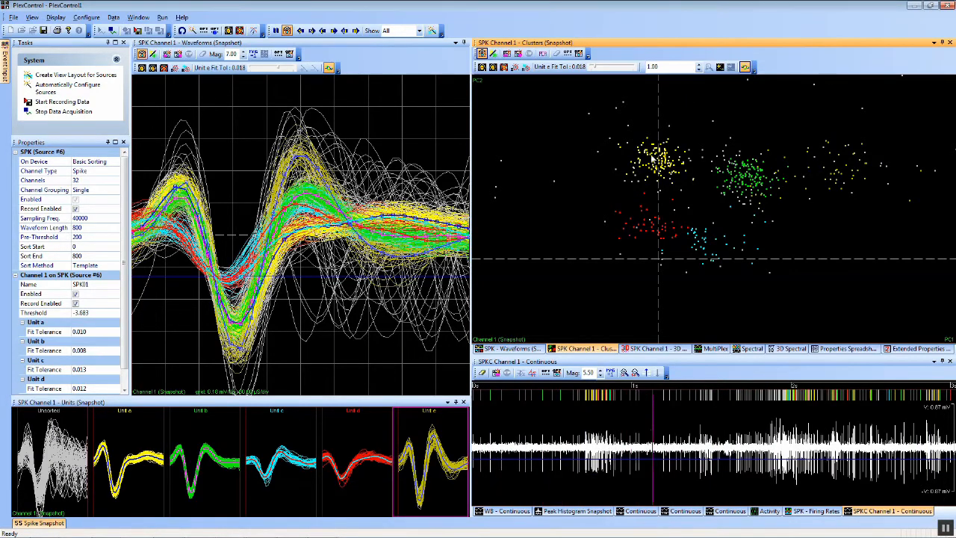
- Advance to channel 2, mark its cluster centers, run the guided sort, and move on to the next channel
click(312, 31)
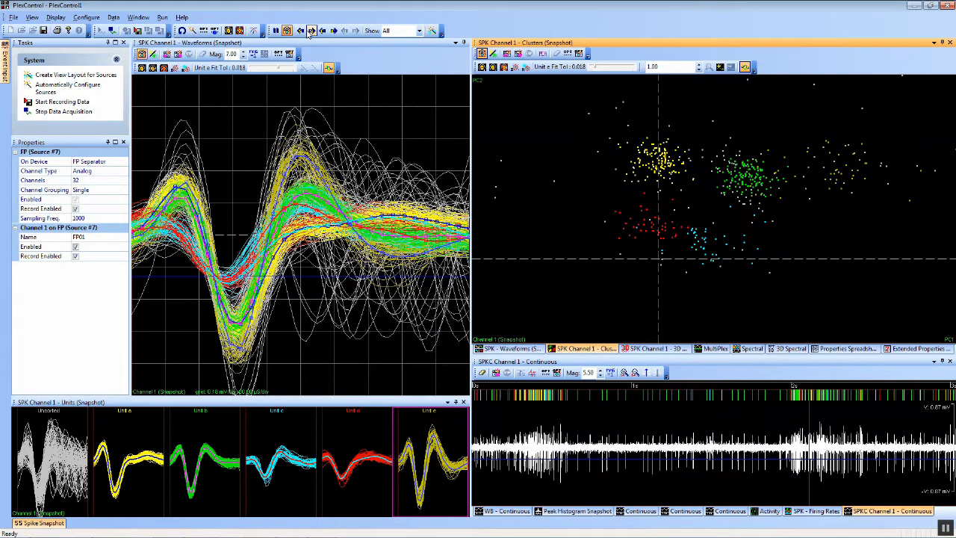
click(333, 31)
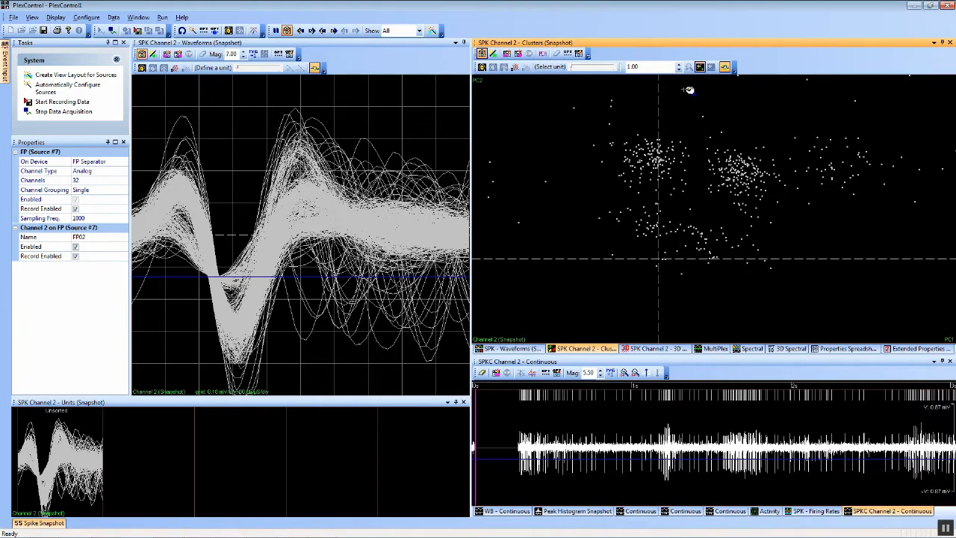
click(661, 160)
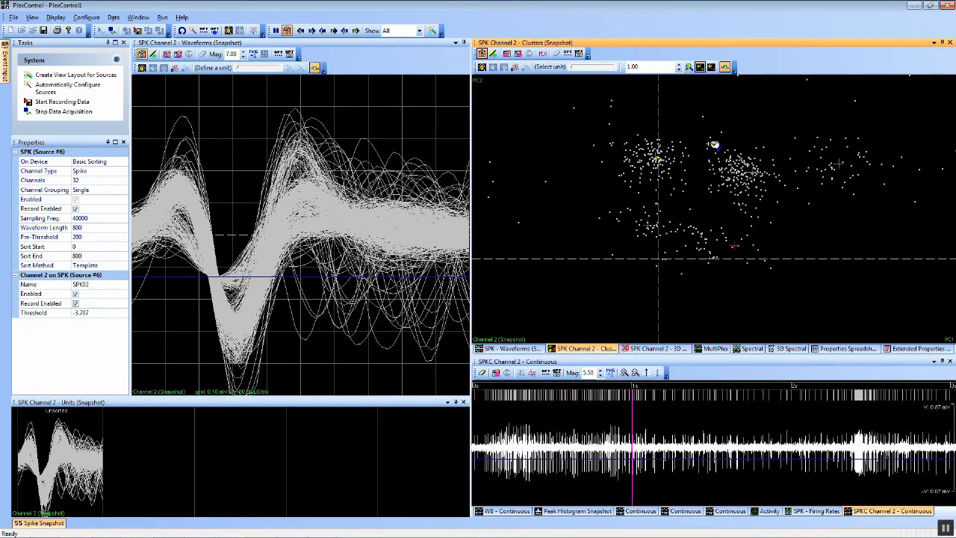
click(688, 67)
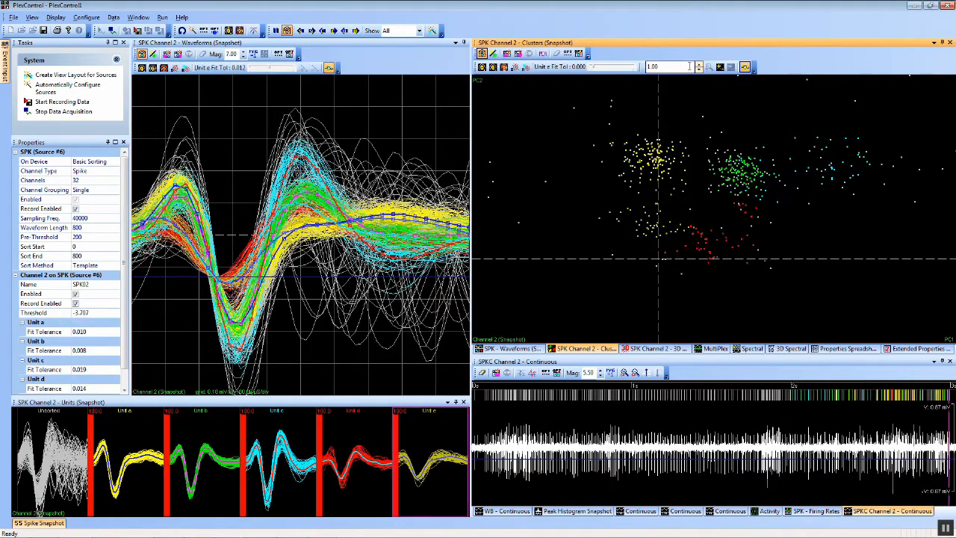
click(334, 31)
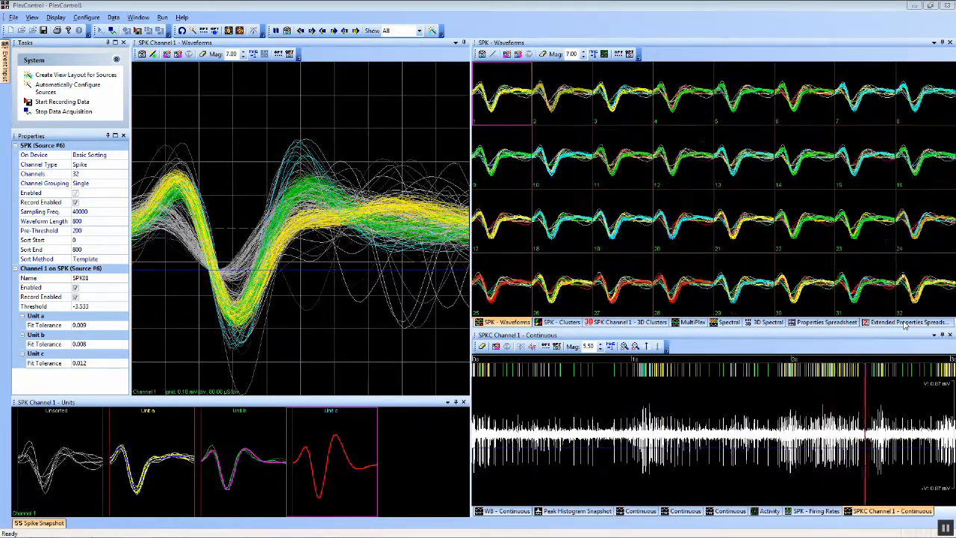
- Show the Extended Properties Spreadsheet for SPK and select its LP Freq column
click(904, 323)
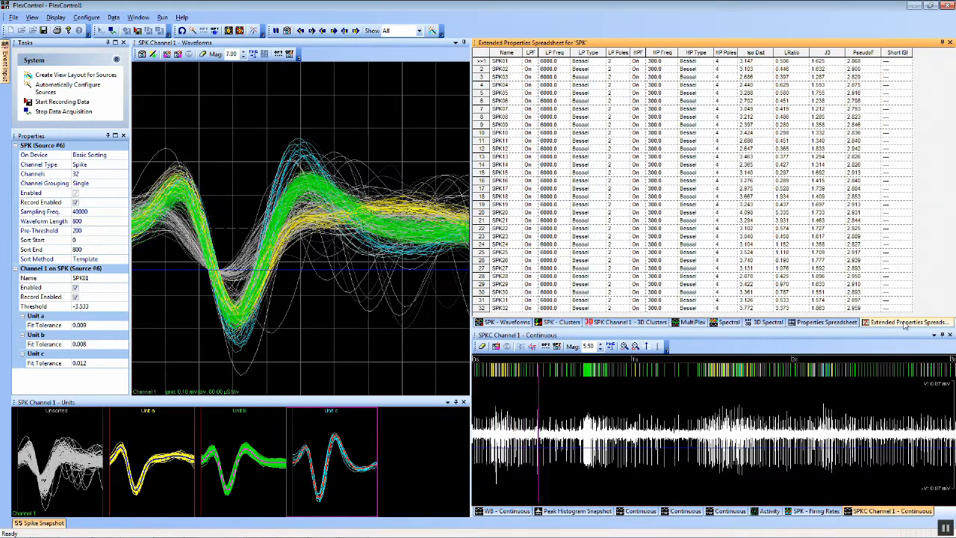
click(553, 53)
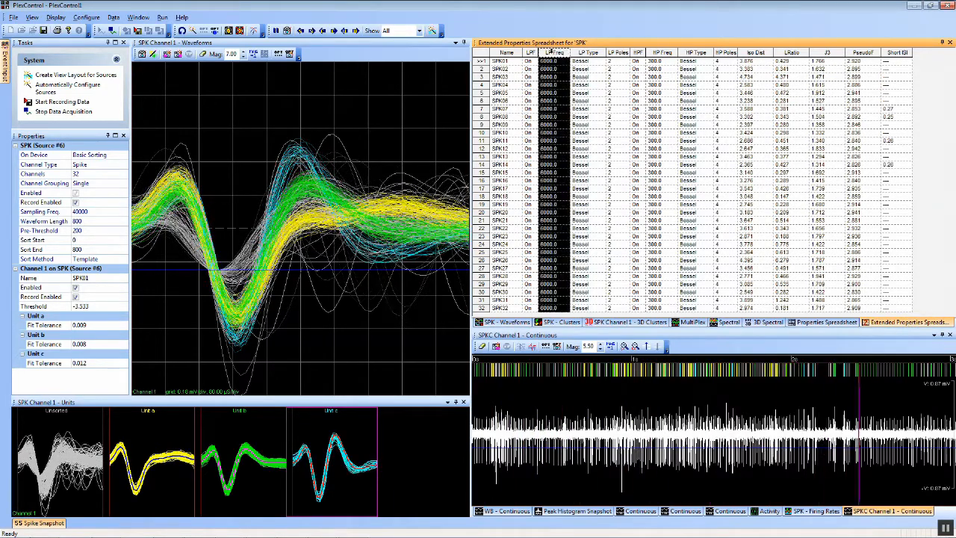
- Highlight the remaining low-pass and high-pass filter columns in the SPK extended properties spreadsheet, from LP Type through HP Poles
click(582, 53)
click(620, 52)
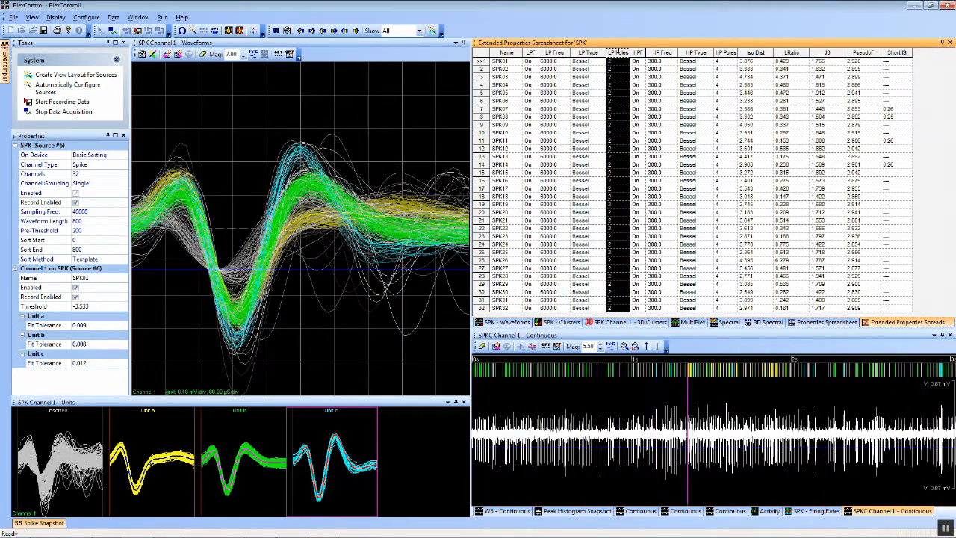
click(636, 53)
click(662, 52)
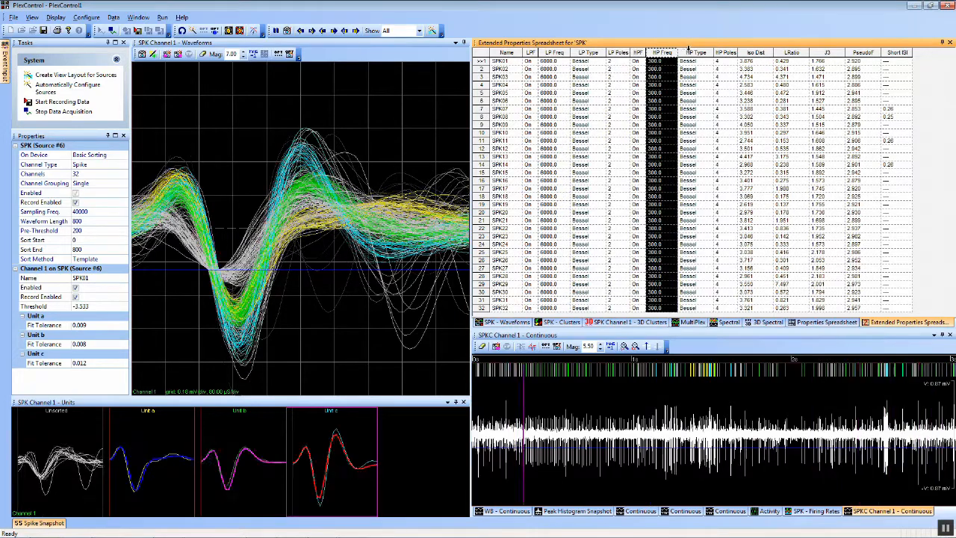
click(696, 52)
click(726, 52)
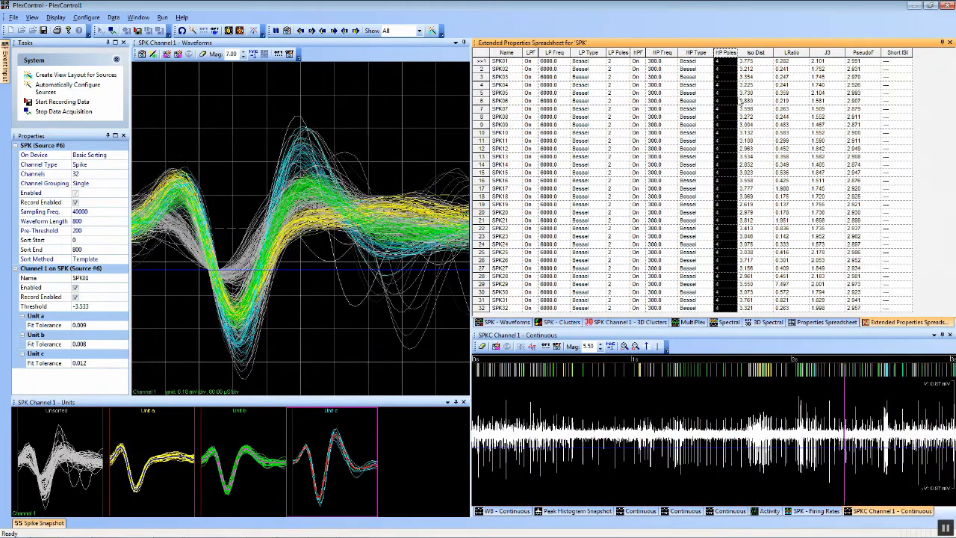
- Review the Sort Quality settings in the Spike Snapshot Options, then select the LRatio column in the spreadsheet
click(896, 77)
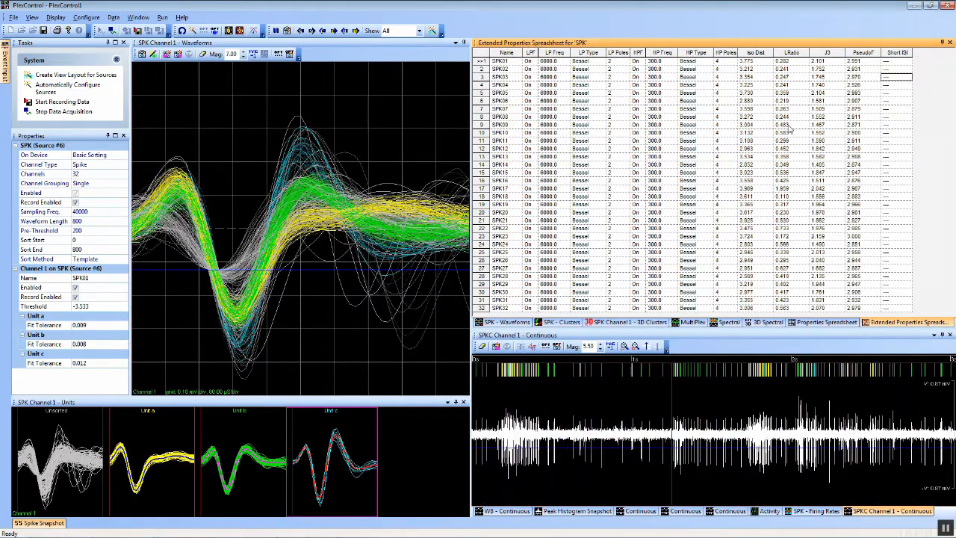
right_click(794, 137)
click(814, 146)
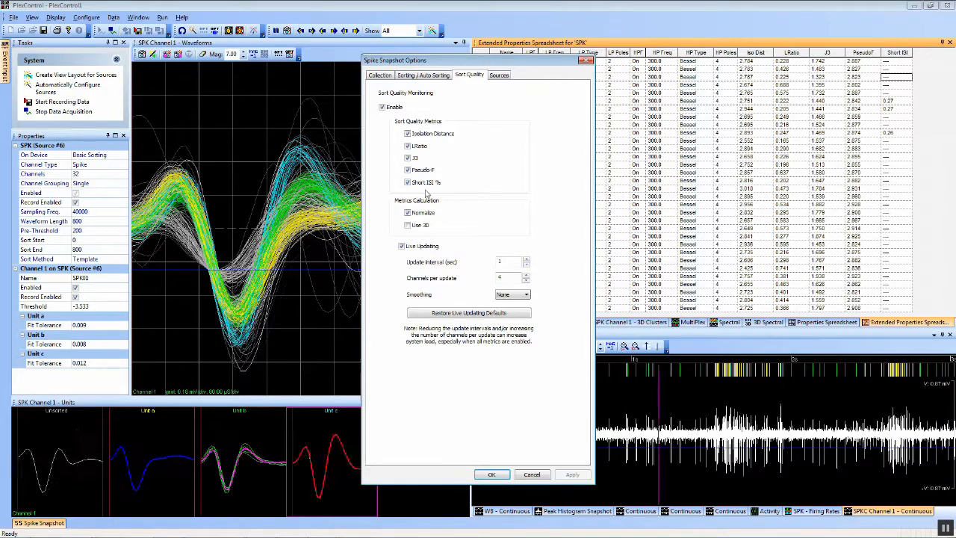
click(491, 475)
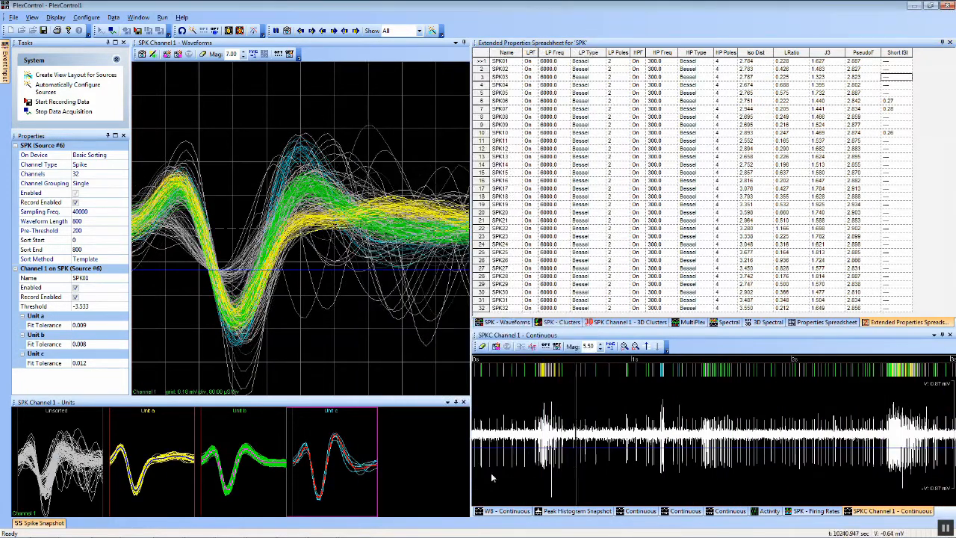
click(790, 52)
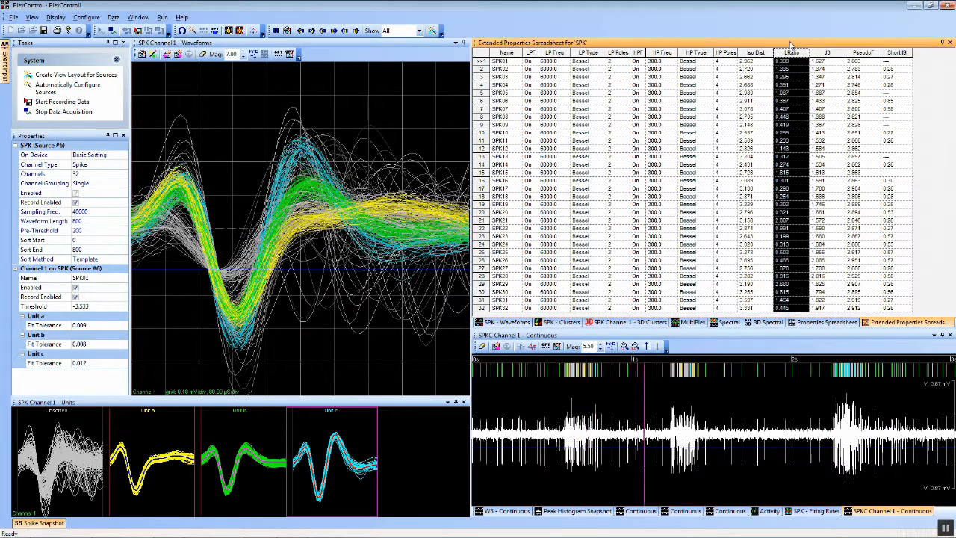
- Arrange the channels of the SPK waveforms view in rank order, using Sort quality (LRatio) as the ranking criterion
right_click(261, 296)
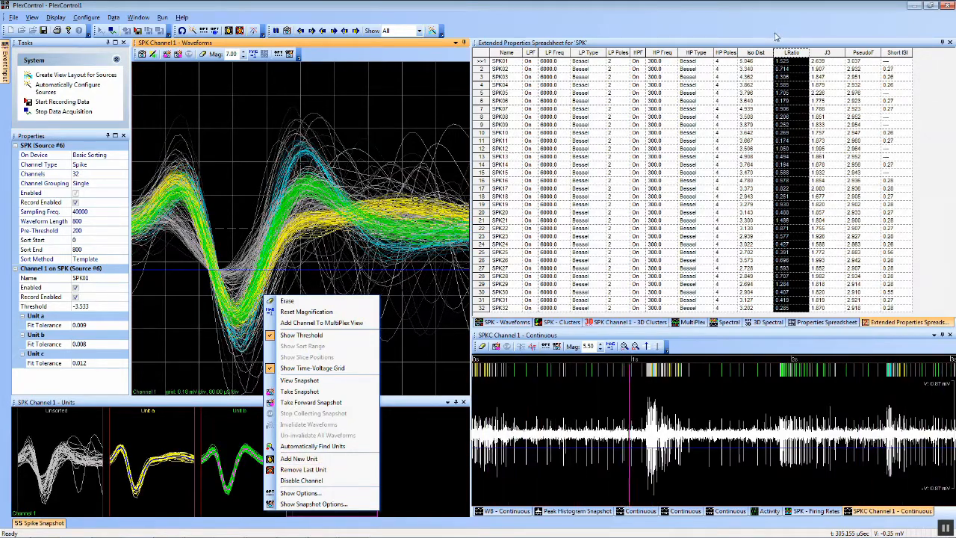
click(507, 322)
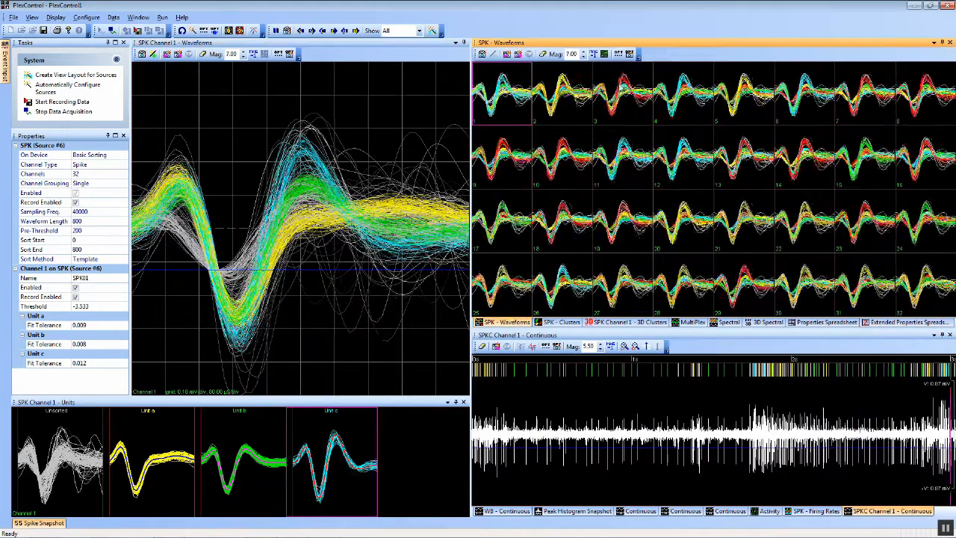
click(629, 54)
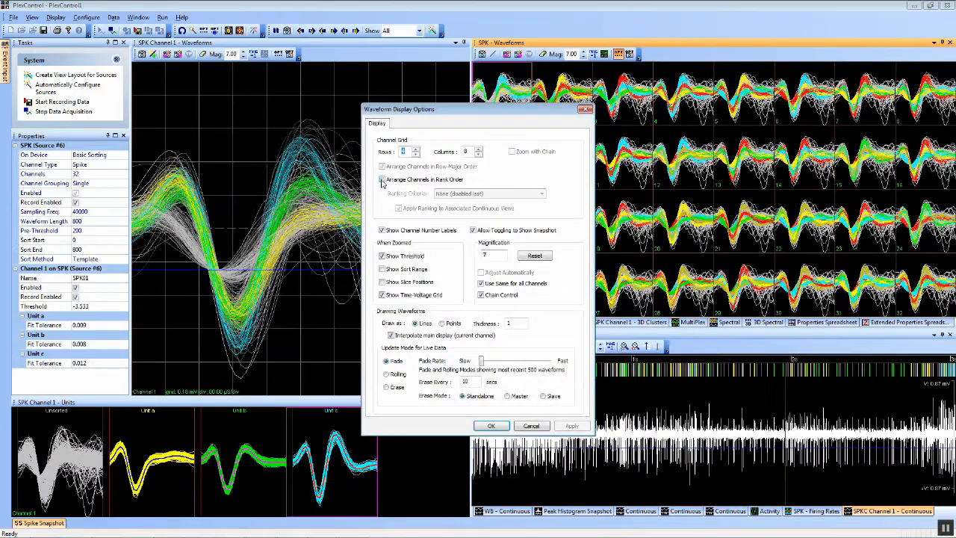
click(478, 193)
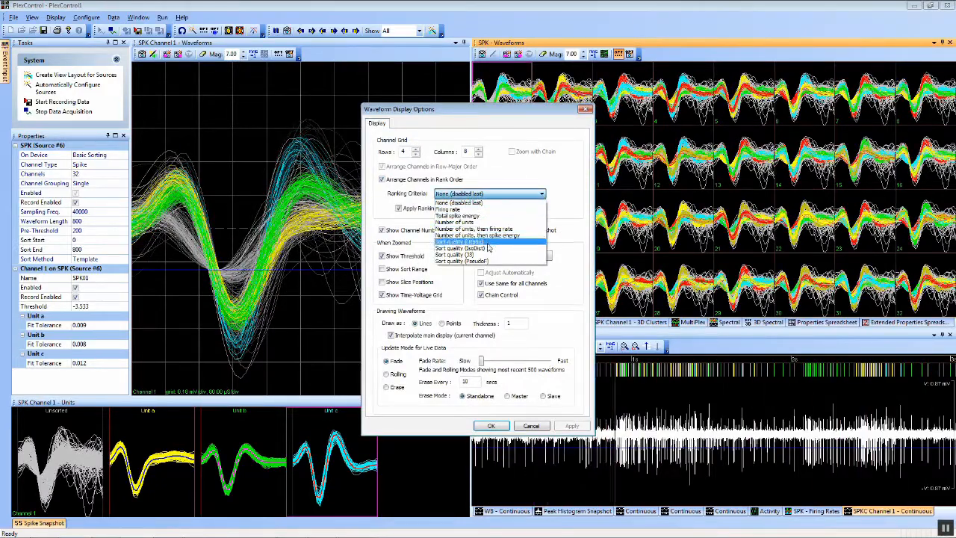
click(489, 243)
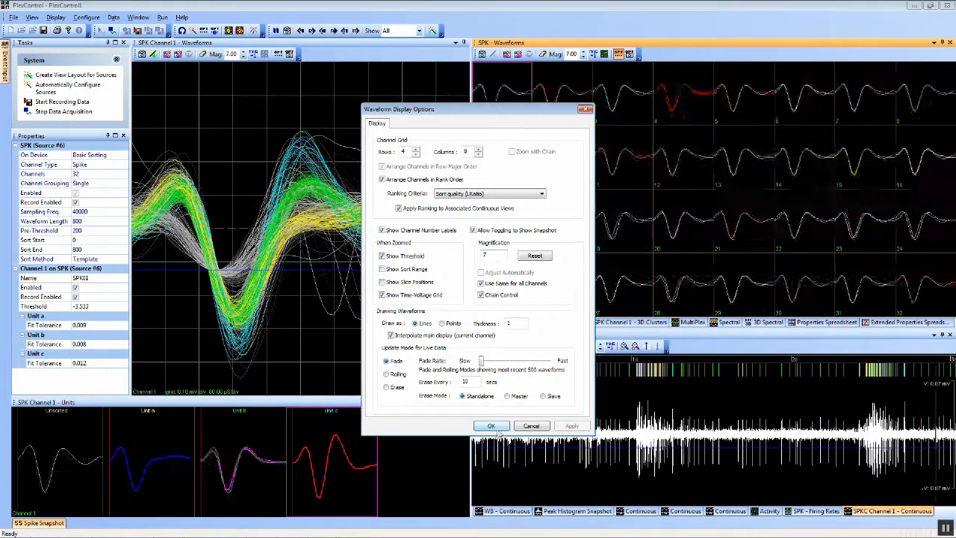
click(491, 426)
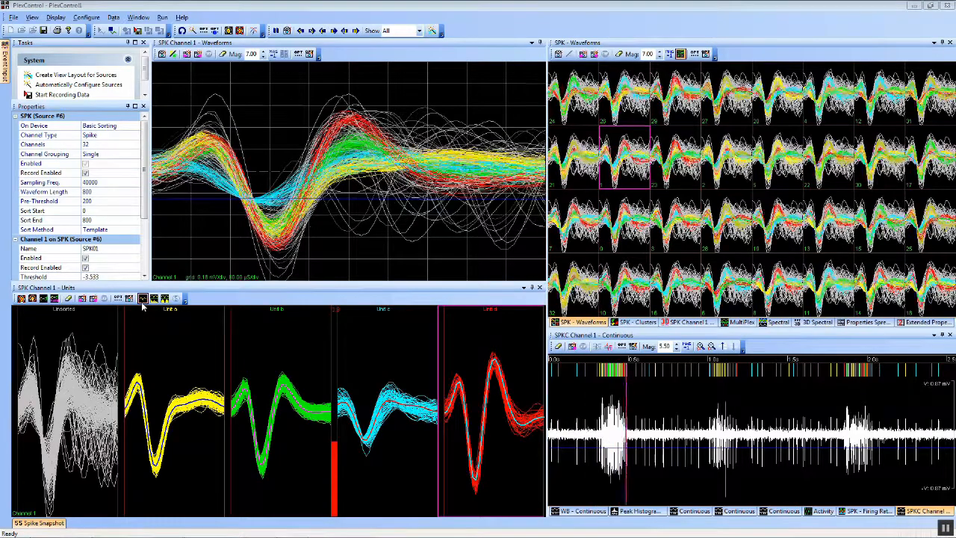
- Show ISI histograms under channel 1's units, and switch them to autocorrelograms
click(154, 298)
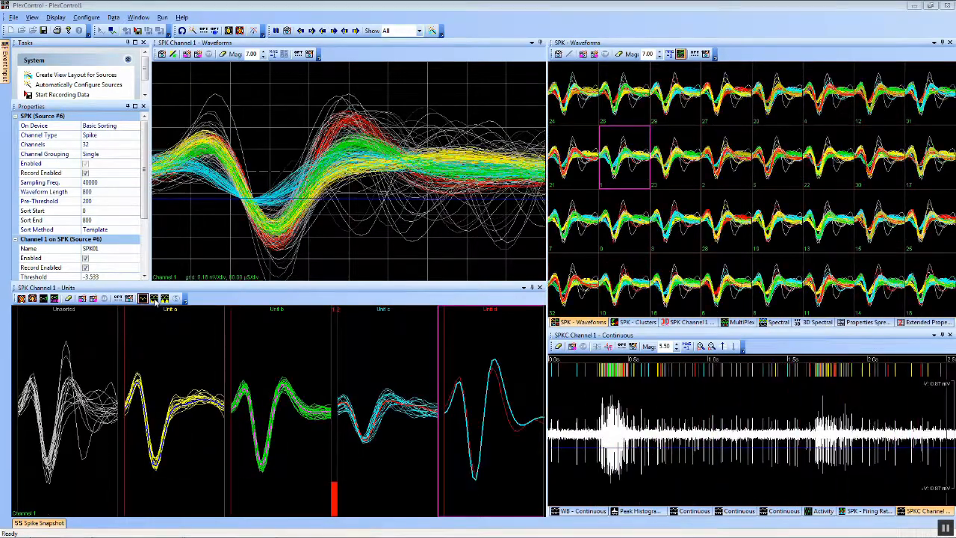
click(154, 298)
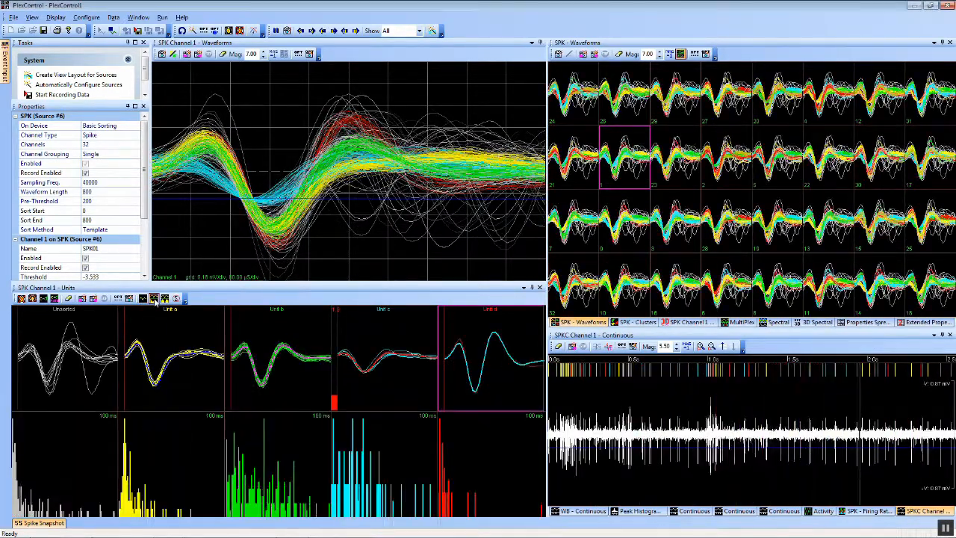
click(164, 298)
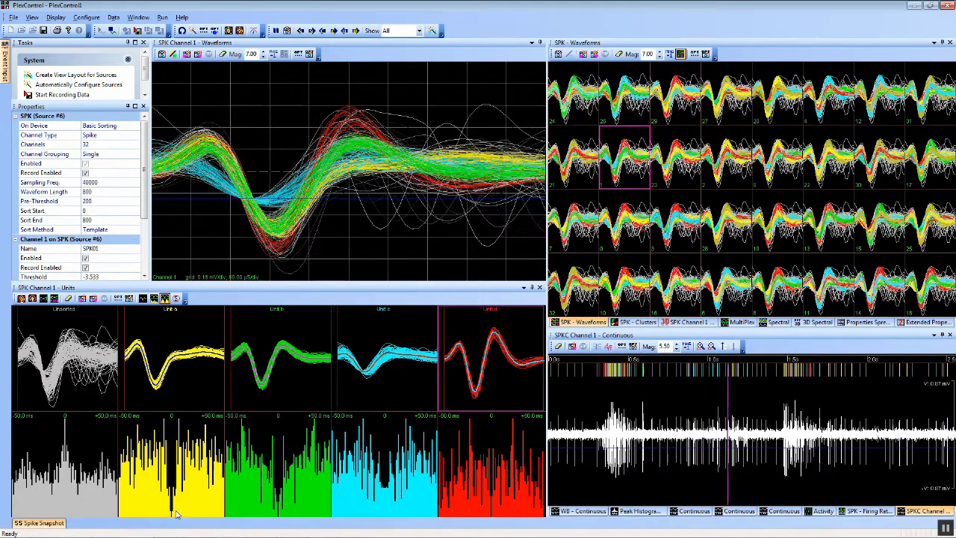
- Turn on Smooth Histograms in the Units View Options for channel 1
click(117, 298)
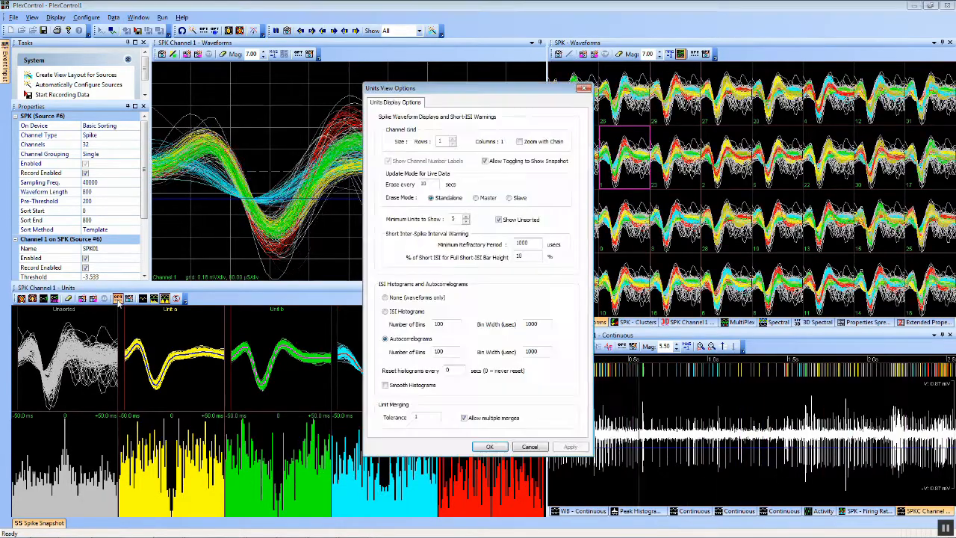
drag(475, 95, 395, 62)
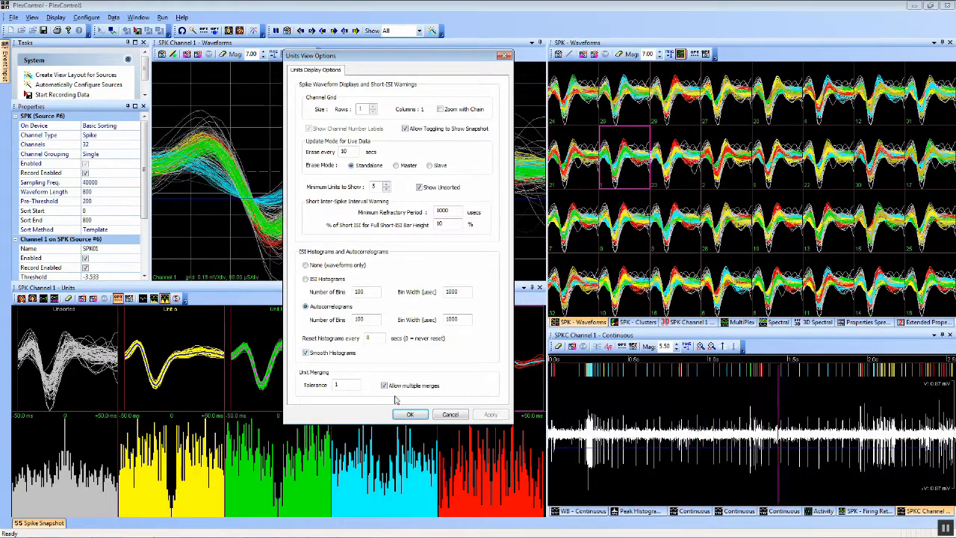
click(410, 414)
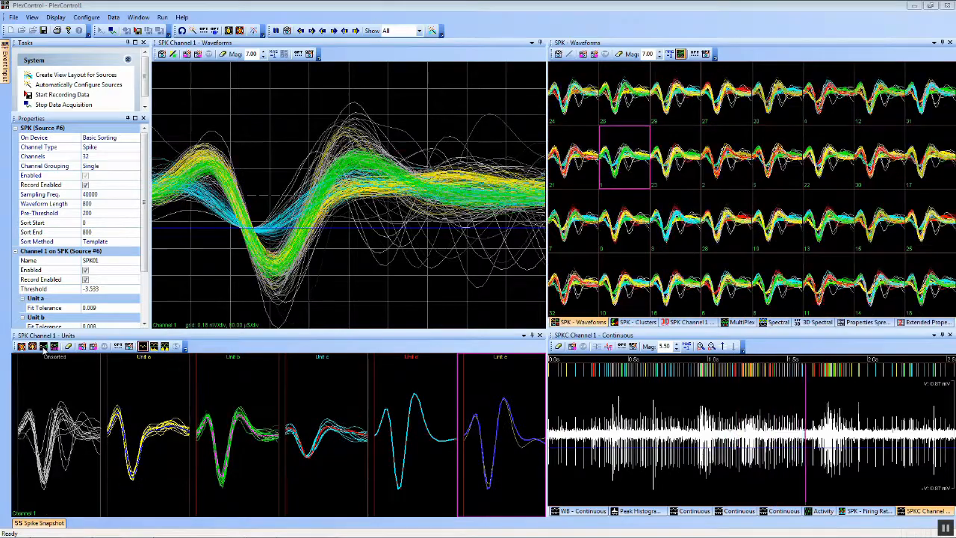
click(43, 347)
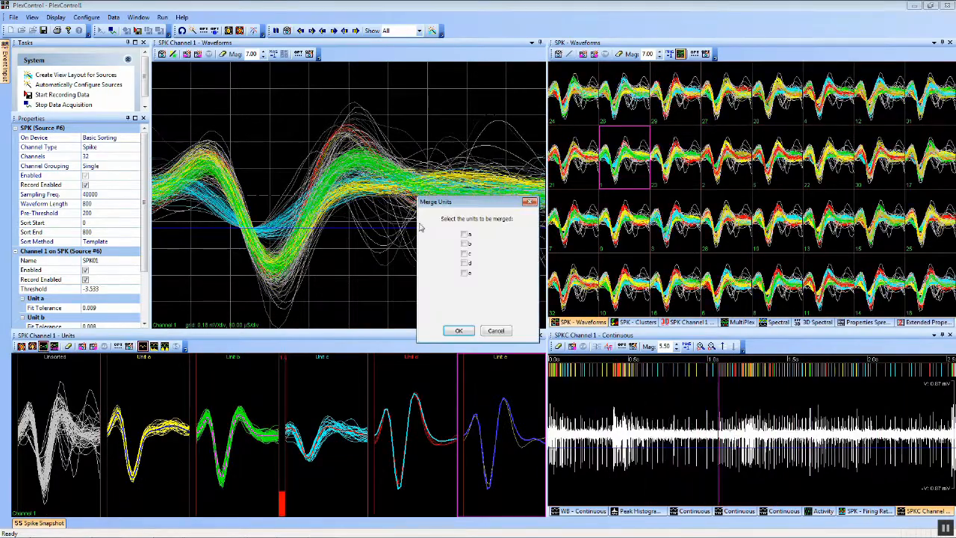
click(464, 263)
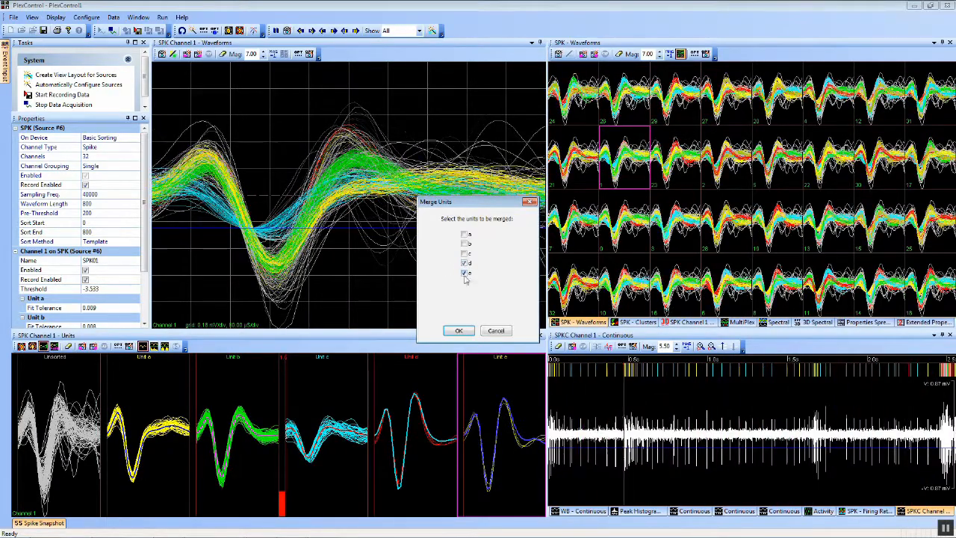
click(496, 331)
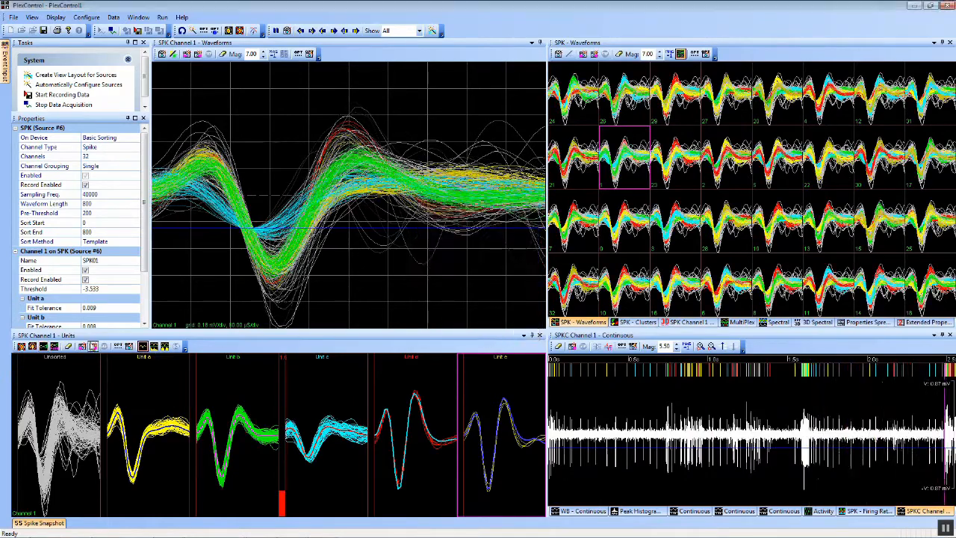
- Merge channel 1's units d and e with the automatic merge, and check the unit merging tolerance in the Units View Options
click(54, 346)
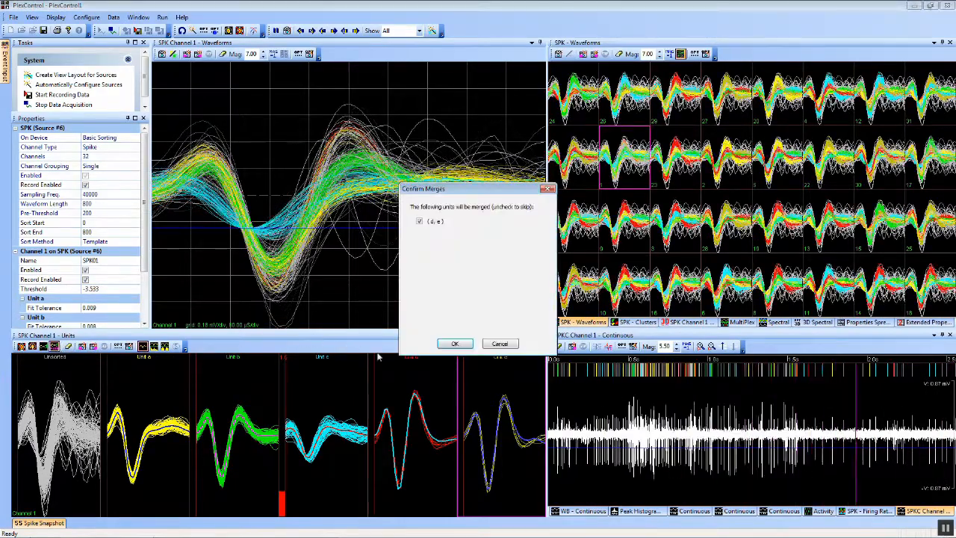
click(454, 344)
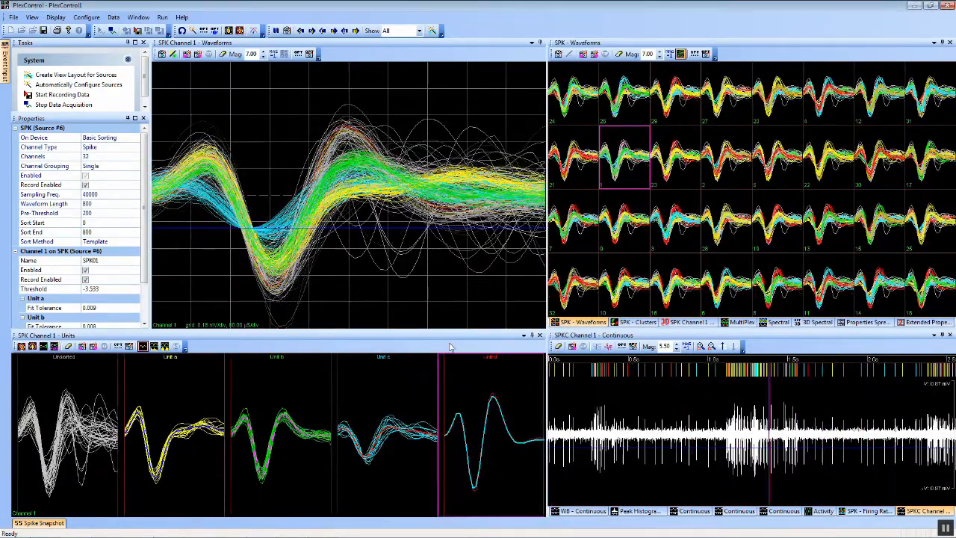
click(116, 348)
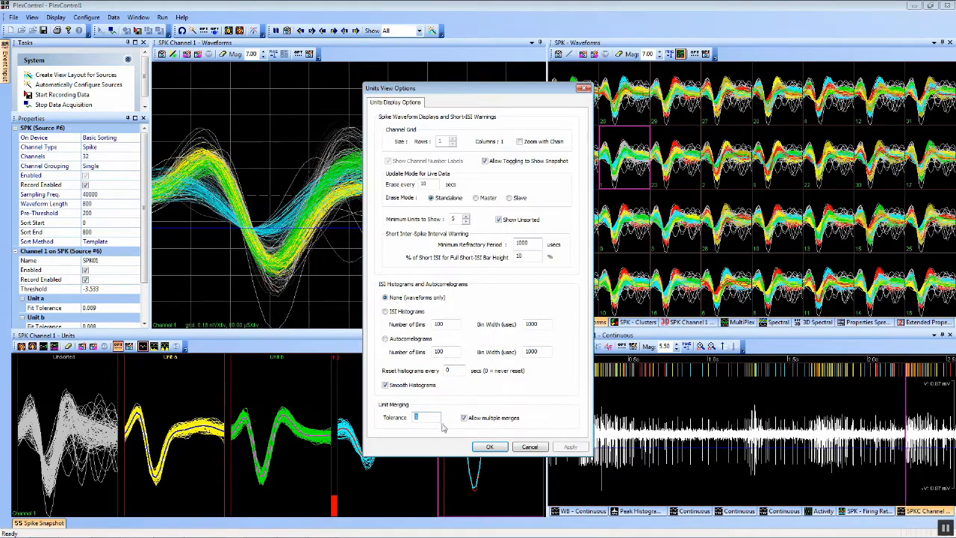
click(530, 447)
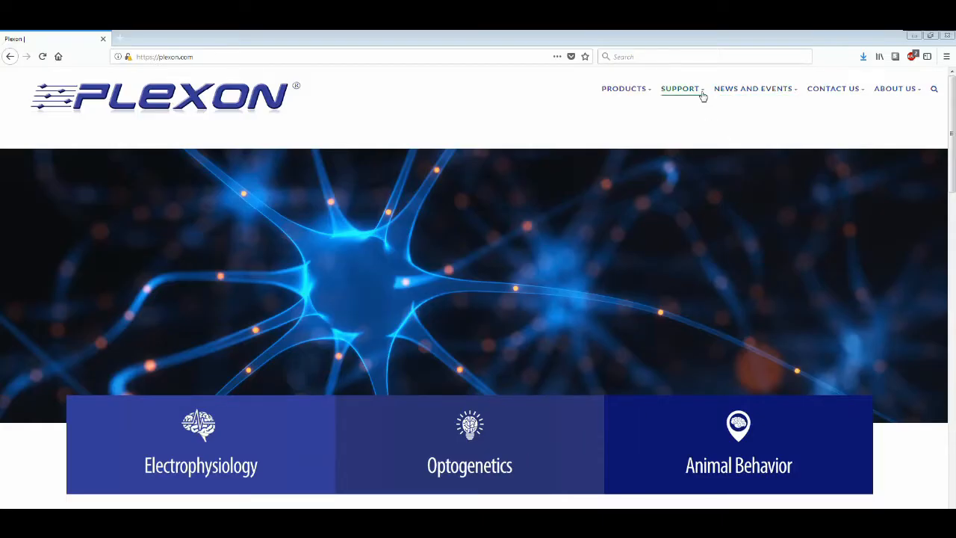
- In the browser, open the Plexon site's Software Downloads page and expand the OmniPlex Neural Data Acquisition Systems section
mouse_move(703, 96)
click(674, 137)
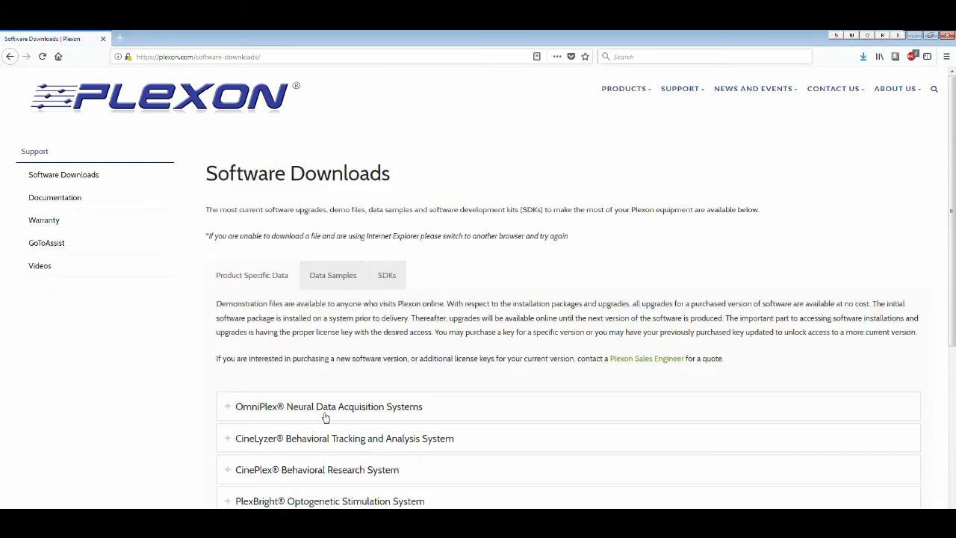
click(327, 409)
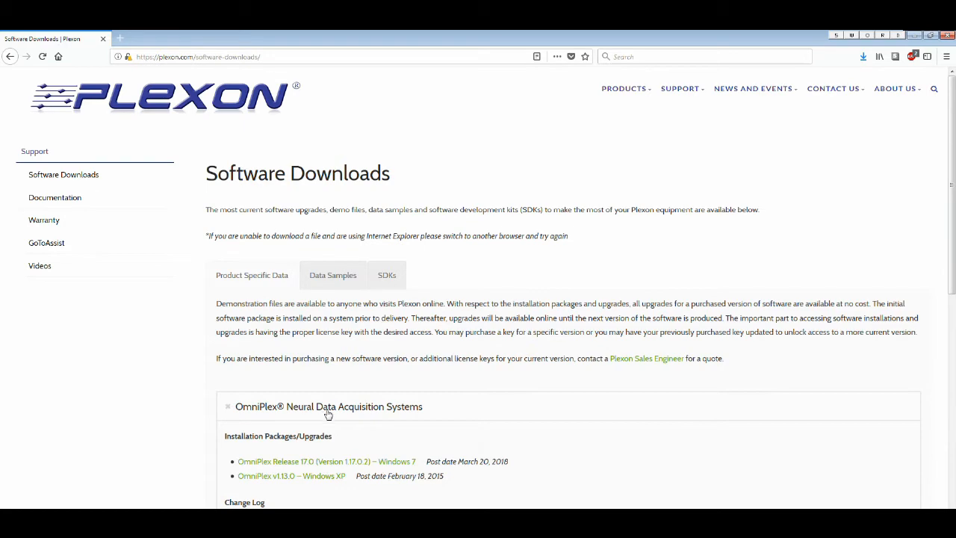